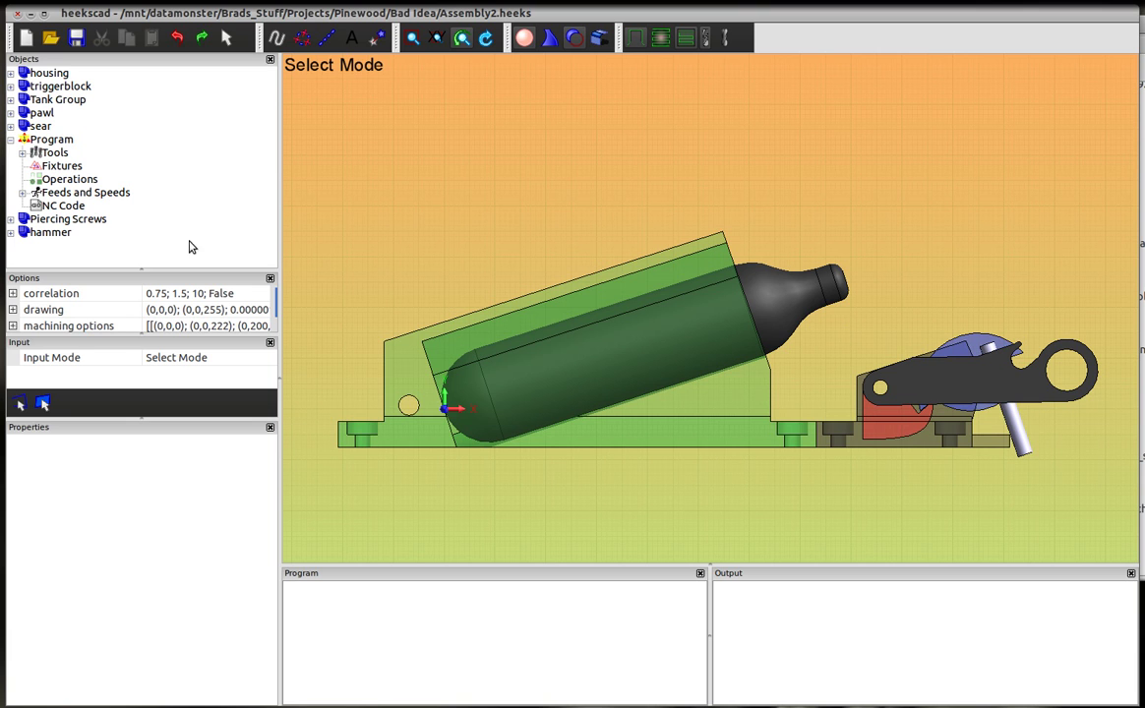
Select the hammer part in the Objects tree
{"action": "left_click", "coordinate": [51, 232]}
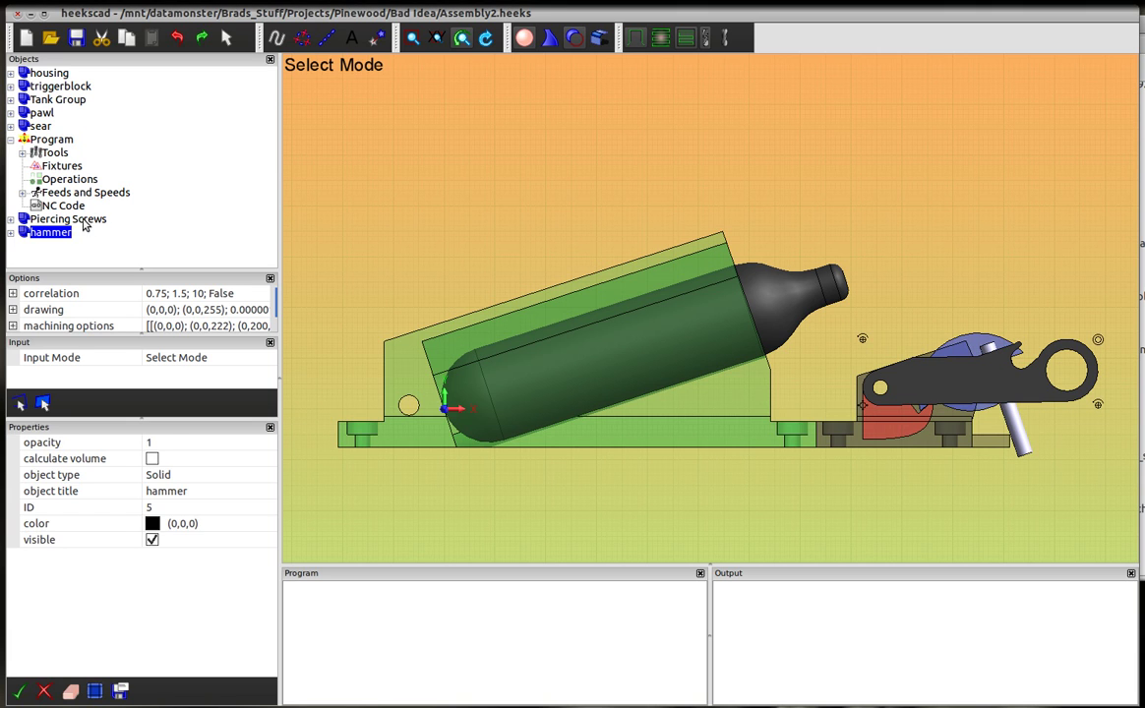
Group the hammer with the Piercing Screws and select the resulting Group (ID 5)
{"action": "left_click", "coordinate": [84, 221], "text": "ctrl"}
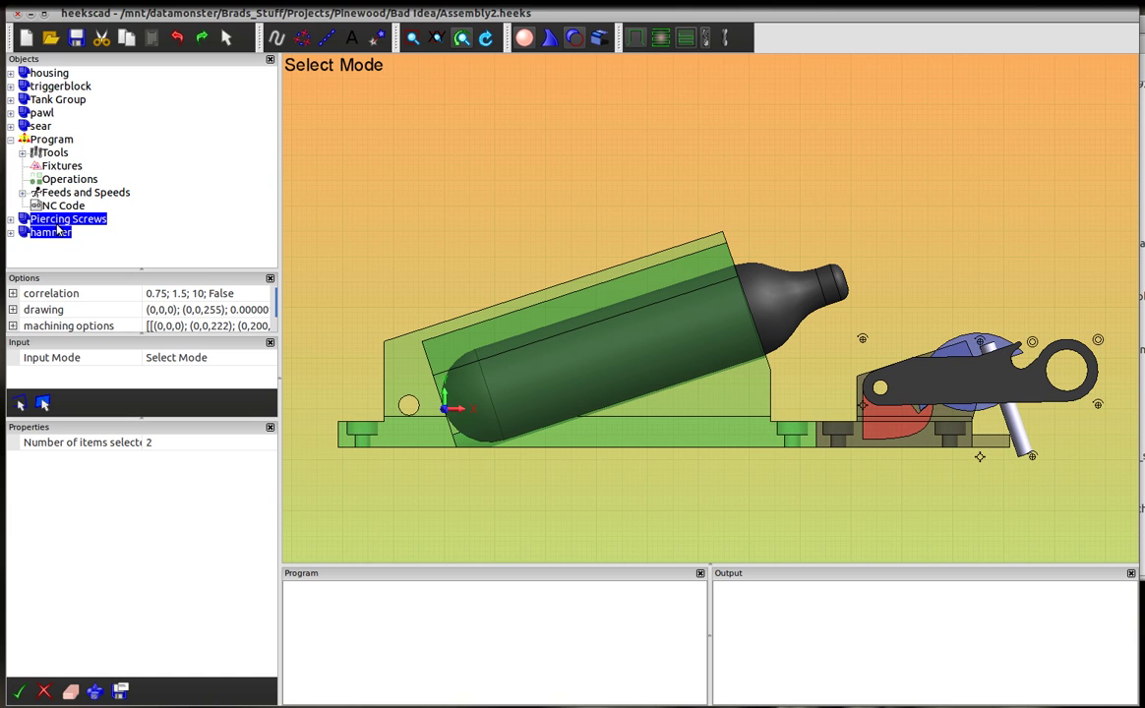
{"action": "right_click", "coordinate": [57, 222]}
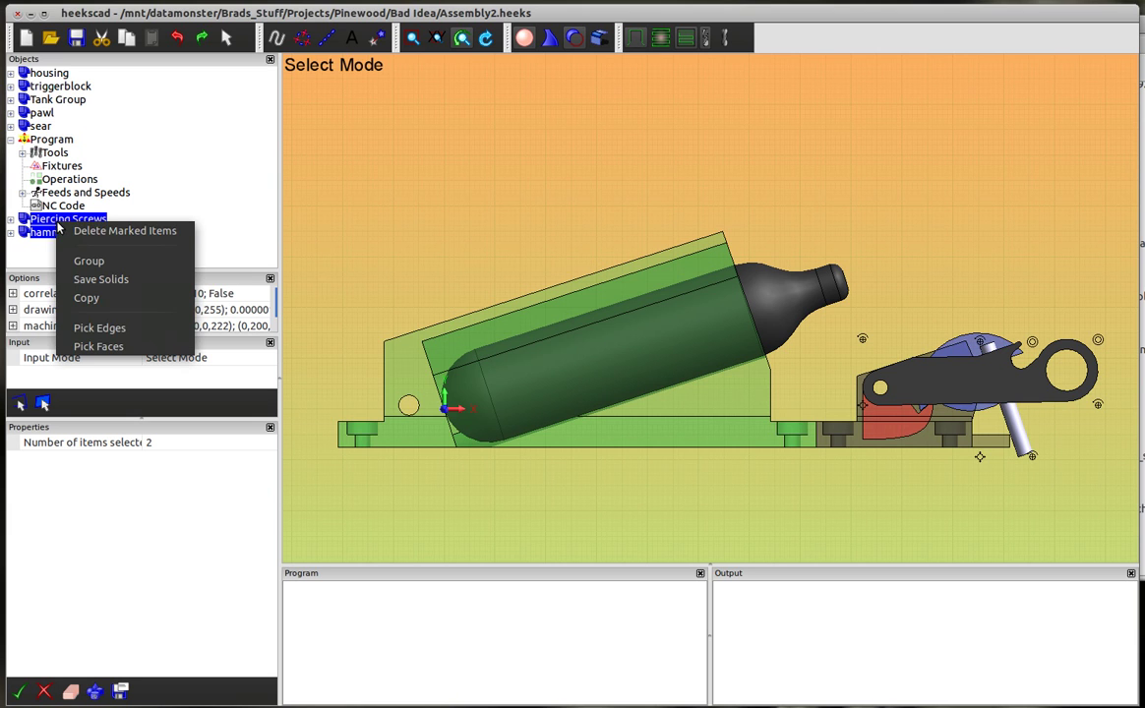
{"action": "left_click", "coordinate": [86, 260]}
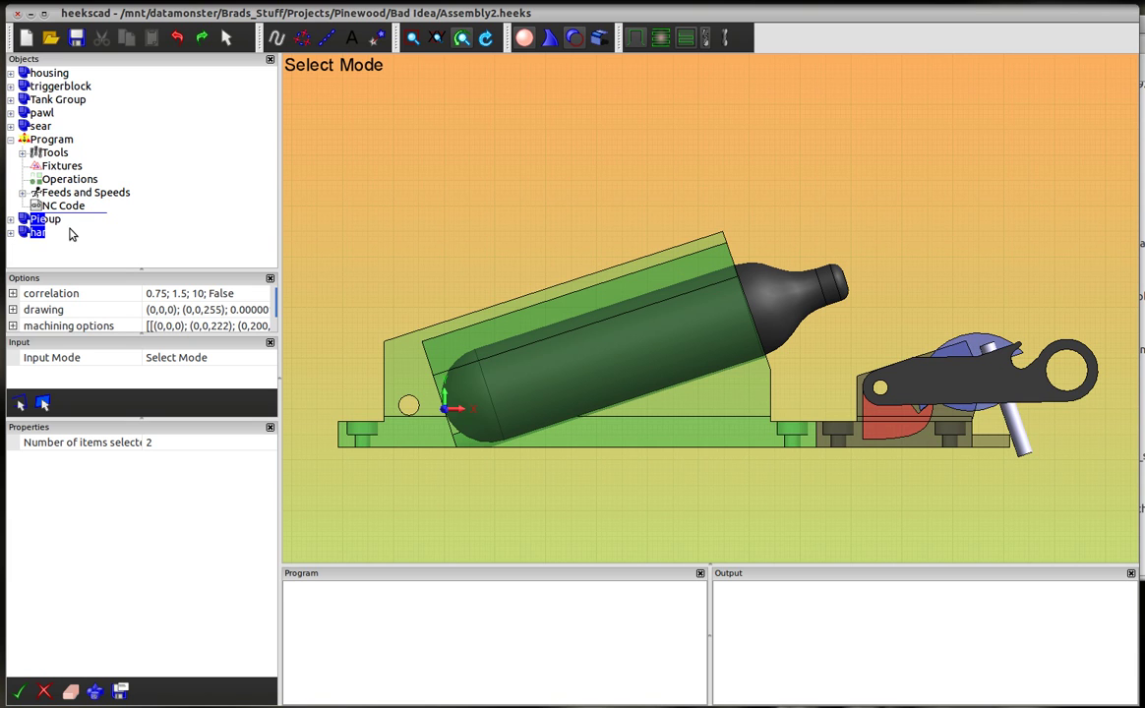
{"action": "left_click_drag", "start_coordinate": [66, 230], "coordinate": [49, 220]}
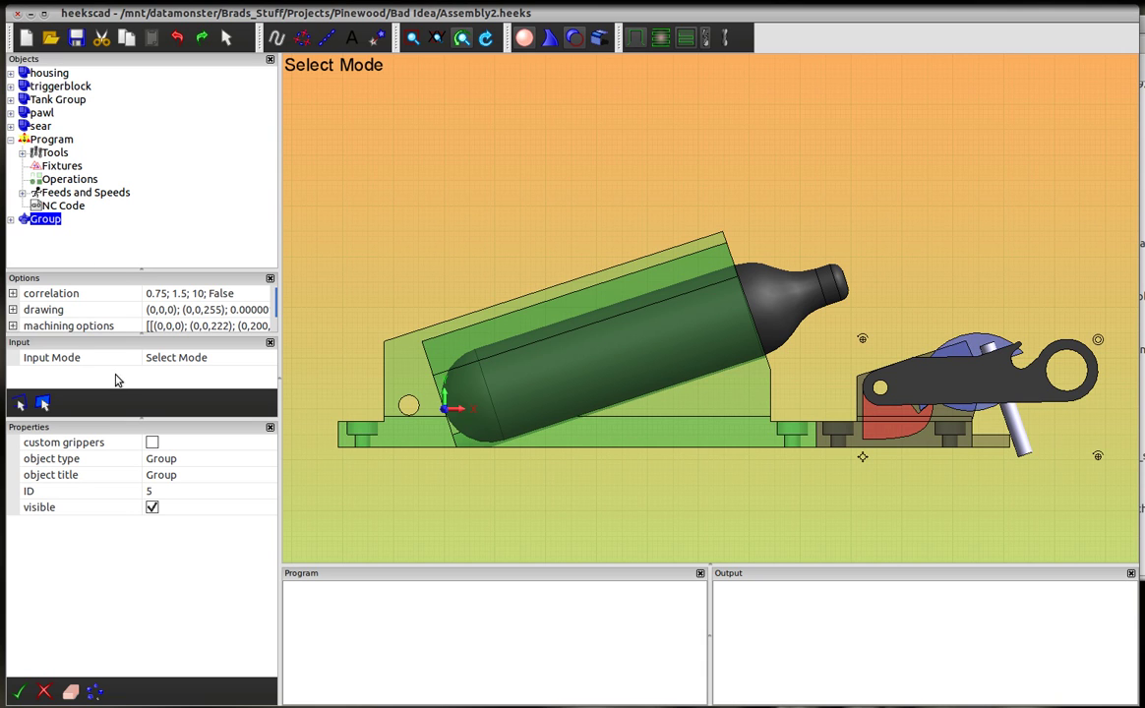
Turn on custom grippers for Group 5 and check them in the 3-D view
{"action": "left_click", "coordinate": [152, 443]}
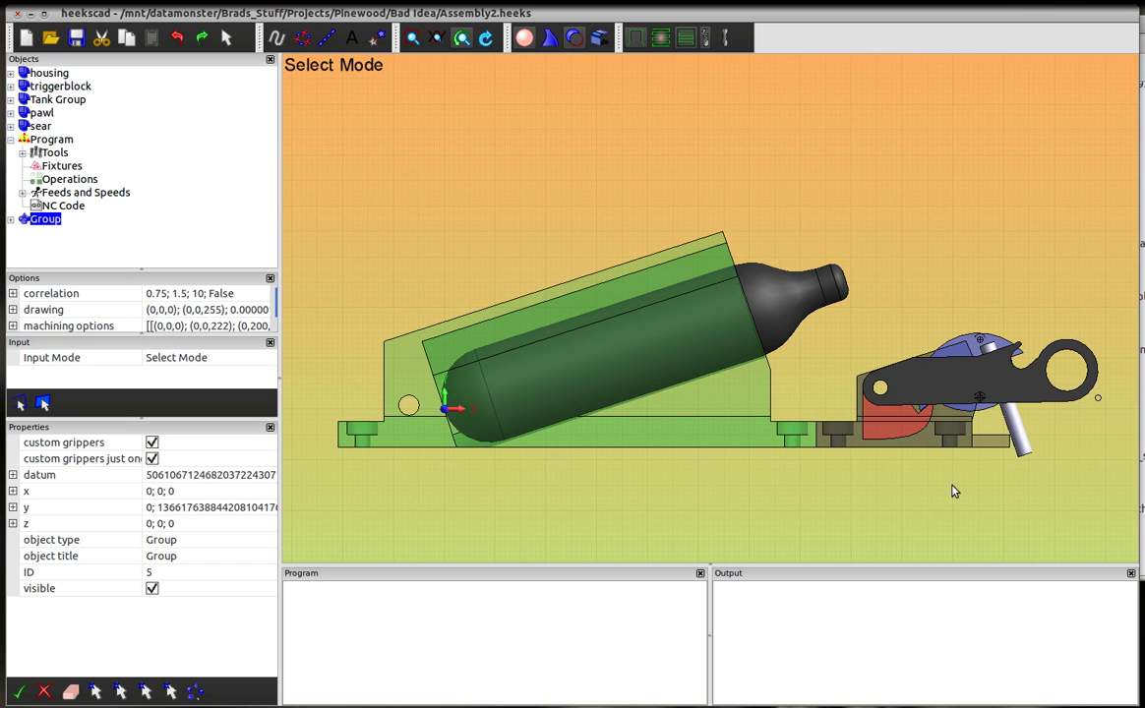
{"action": "middle_click_drag", "start_coordinate": [913, 484], "coordinate": [918, 497]}
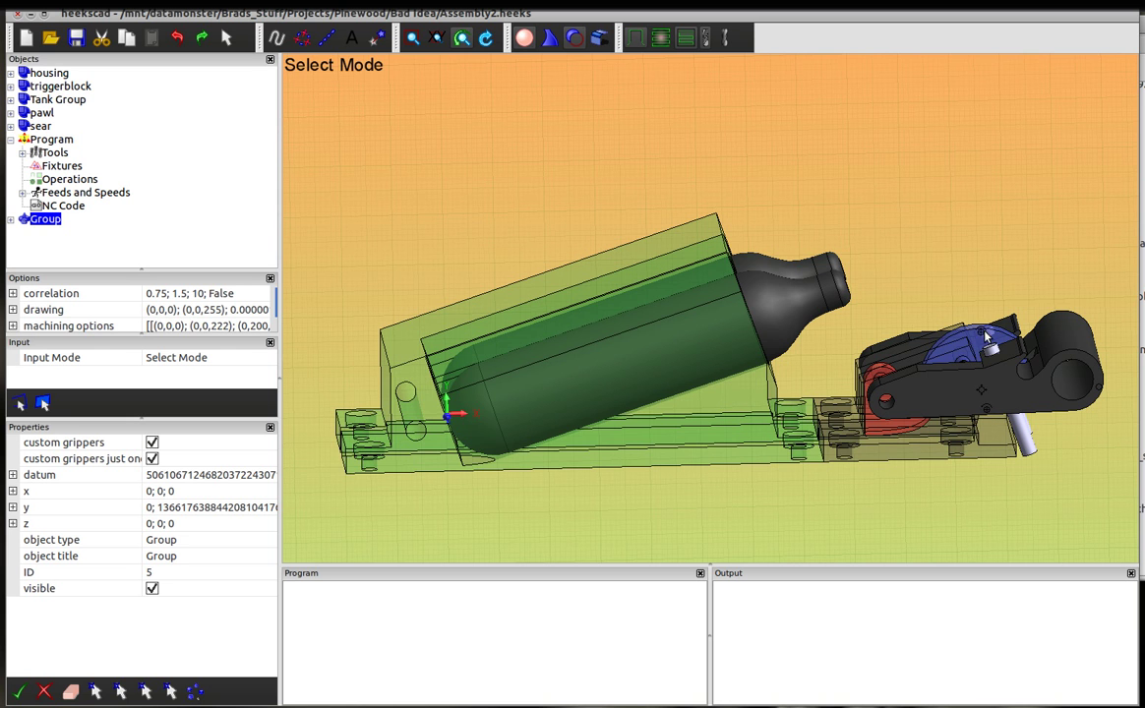
{"action": "middle_click_drag", "start_coordinate": [1080, 467], "coordinate": [1078, 463]}
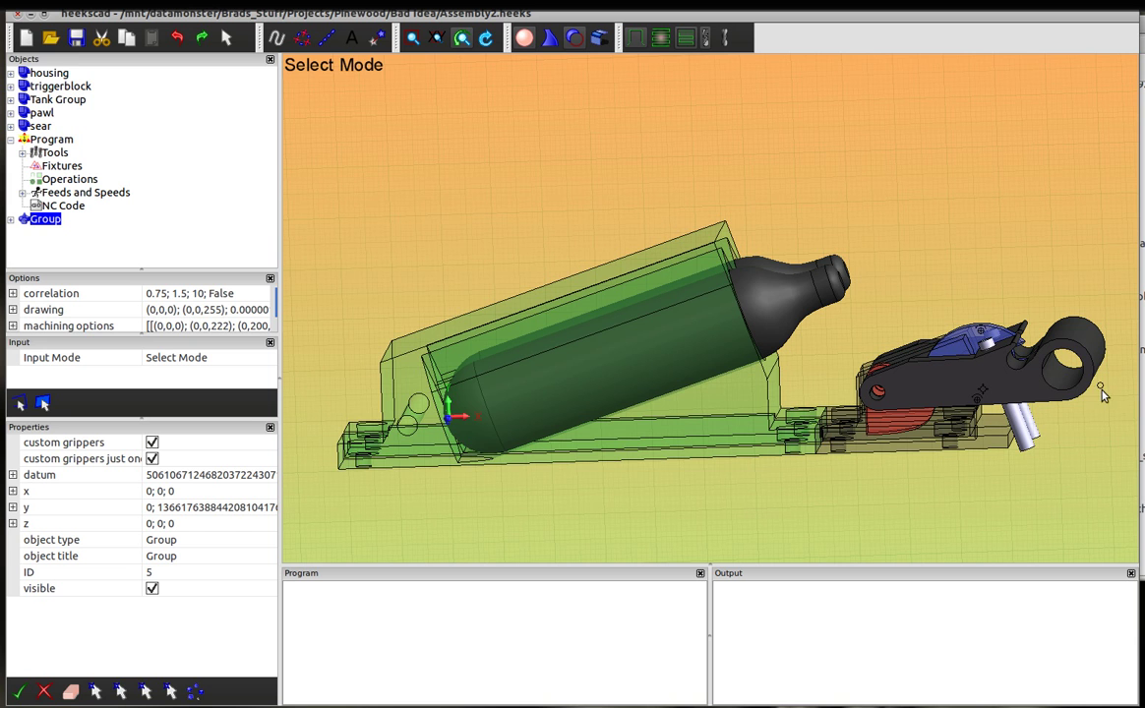
{"action": "middle_click_drag", "start_coordinate": [972, 526], "coordinate": [976, 517]}
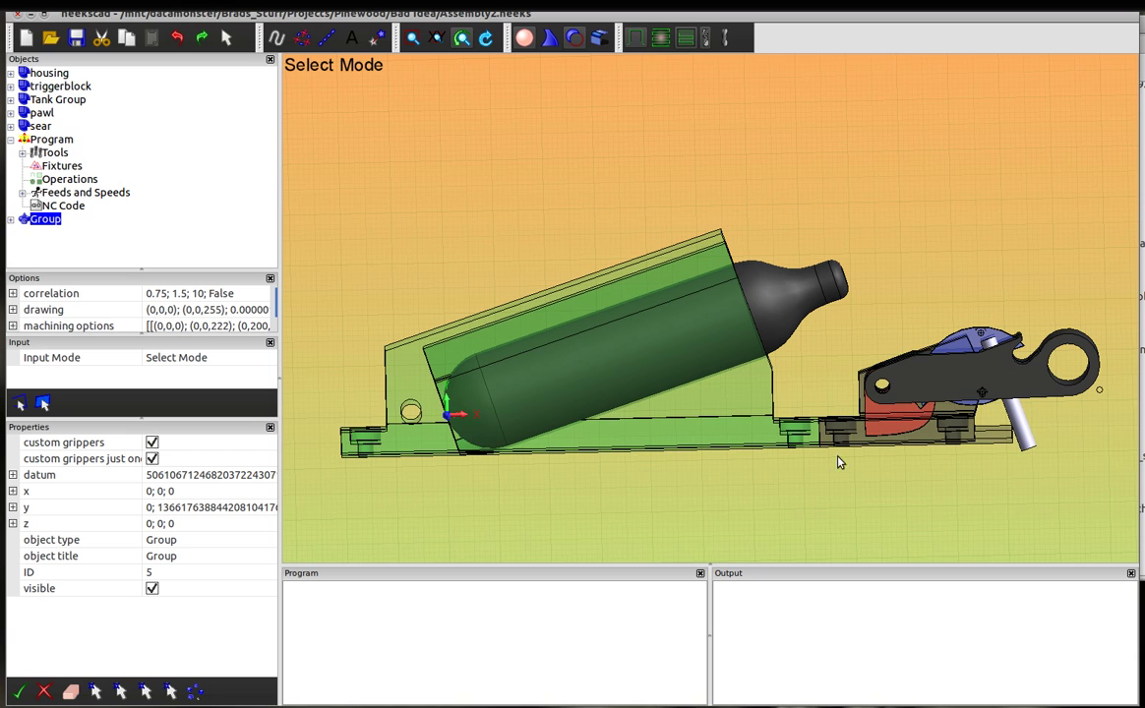
Set the Group's datum x to 85.7726 and y to 4.2443, keeping z at 0
{"action": "left_click", "coordinate": [13, 475]}
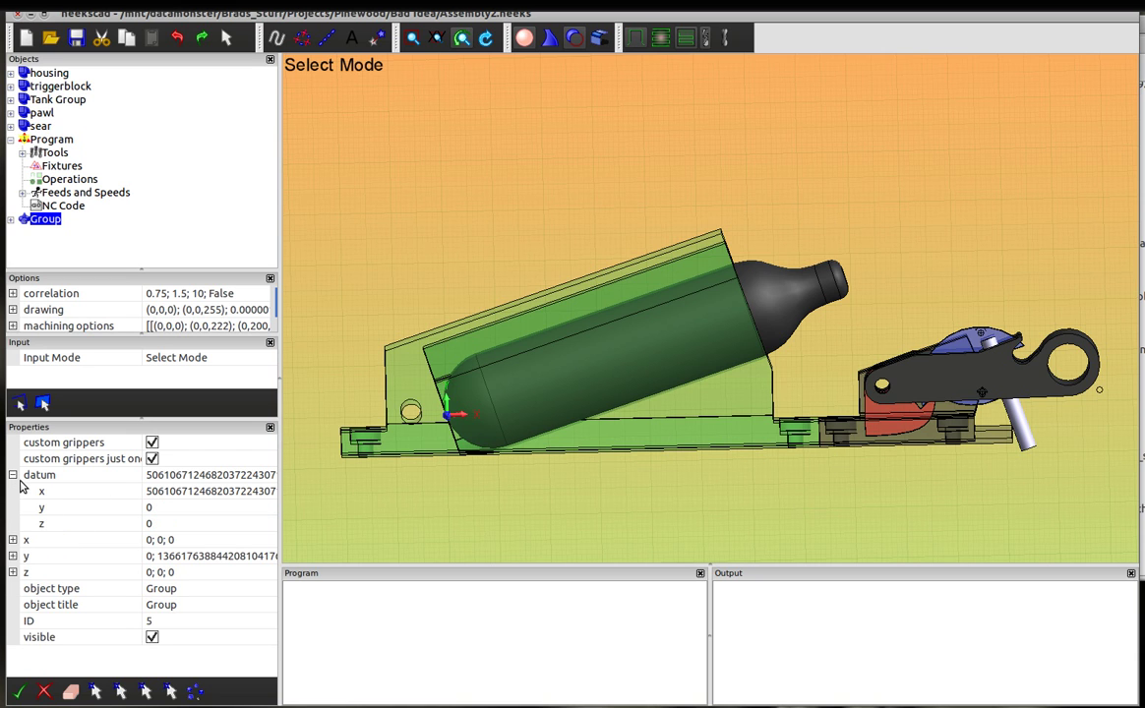
{"action": "left_click", "coordinate": [192, 495]}
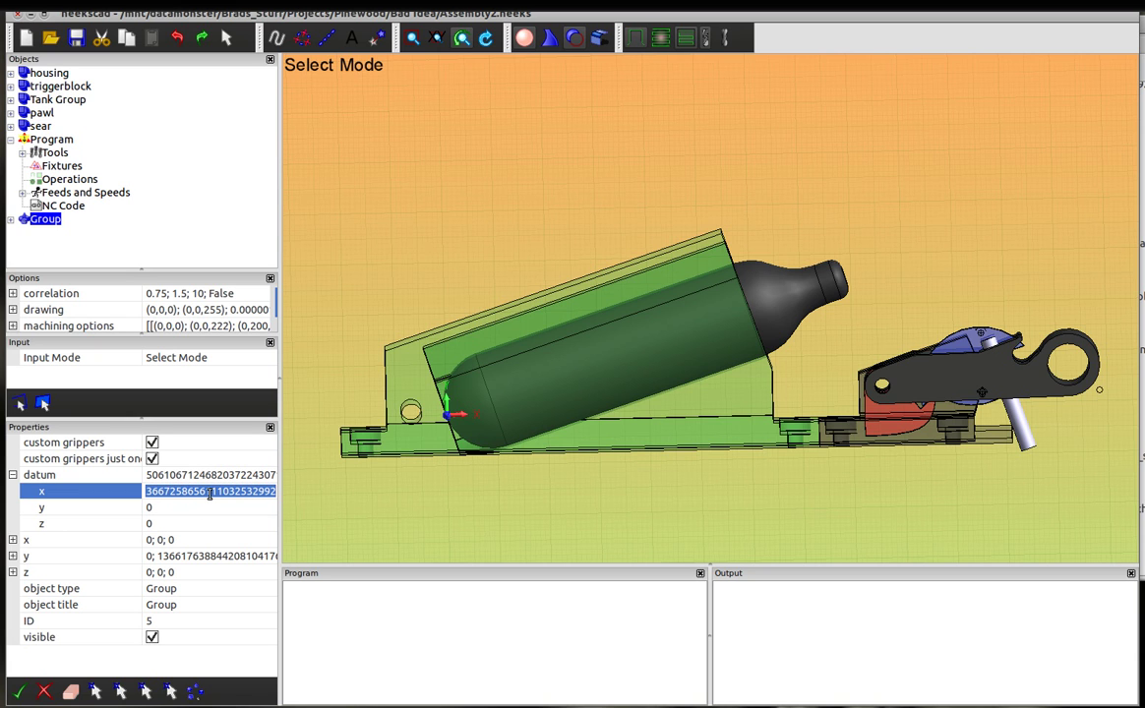
{"action": "type", "text": "85.7726"}
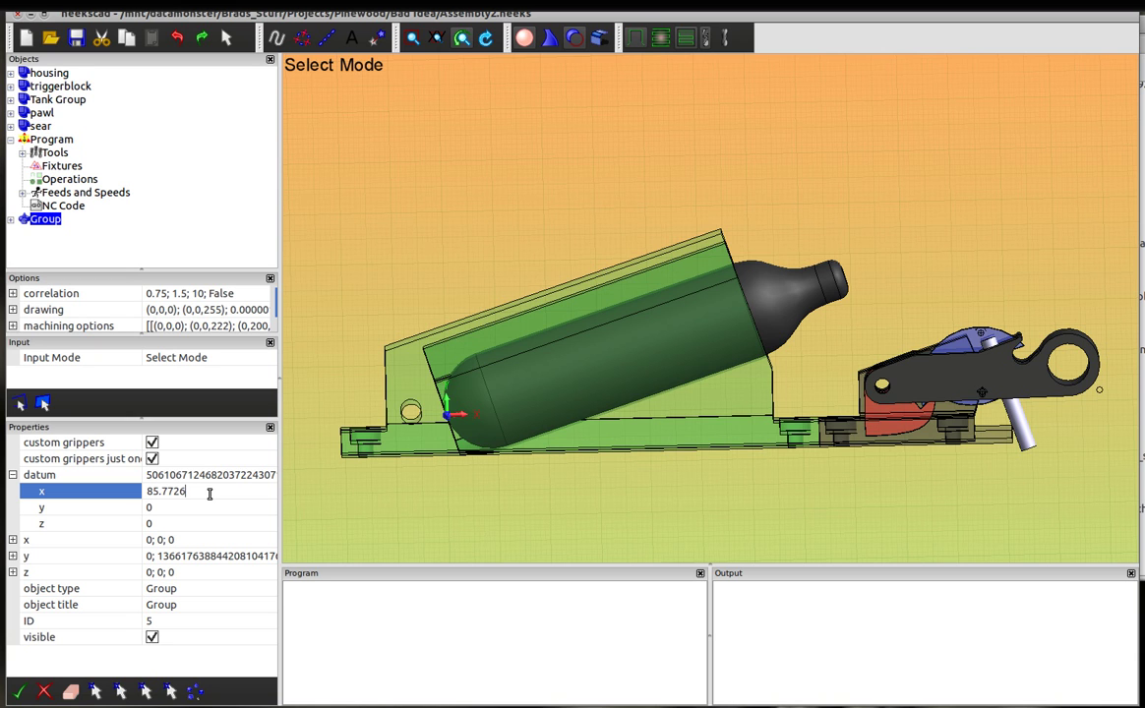
{"action": "key", "text": "Return"}
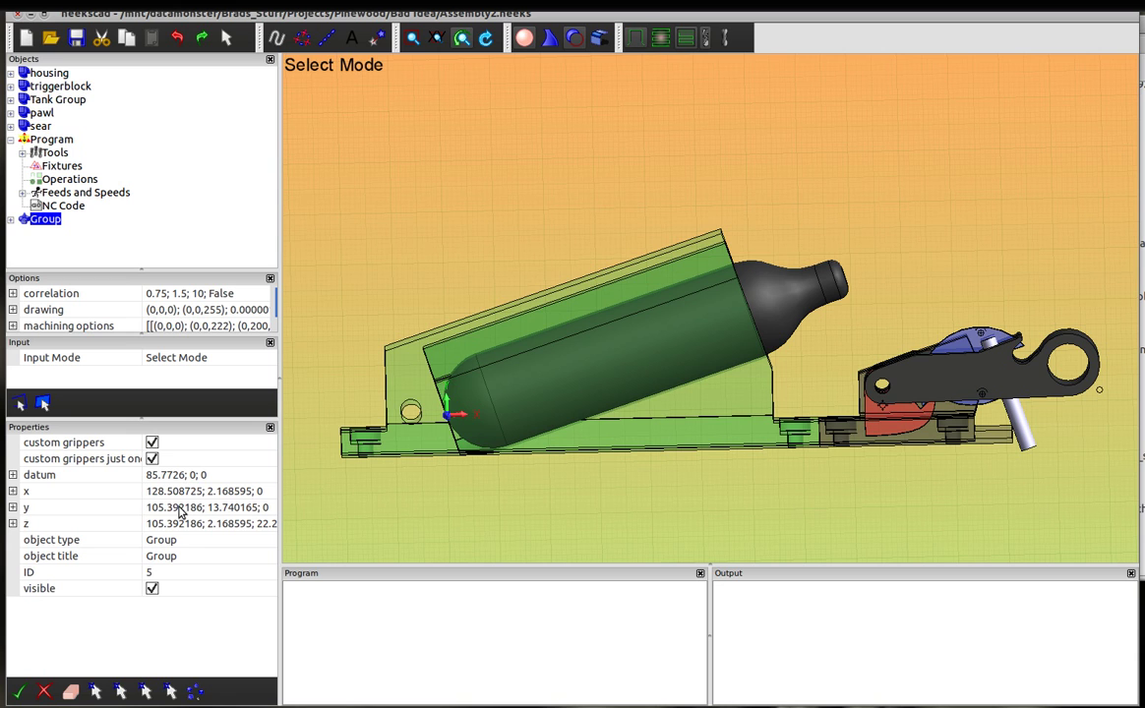
{"action": "left_click", "coordinate": [14, 475]}
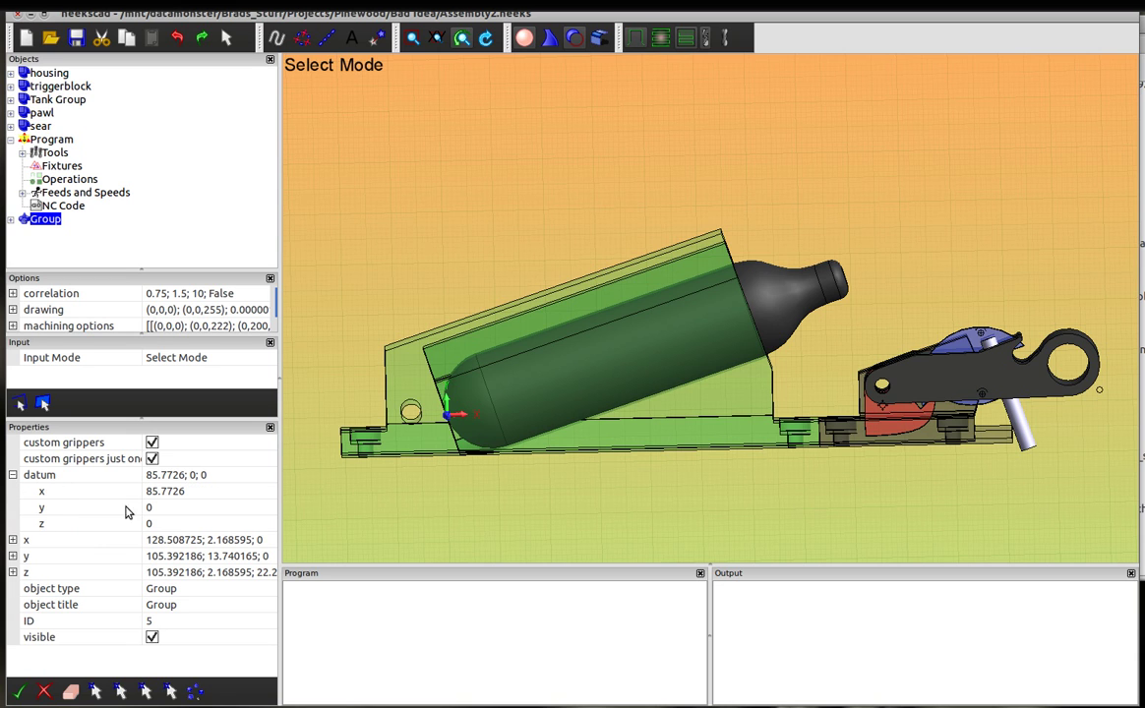
{"action": "left_click", "coordinate": [168, 506]}
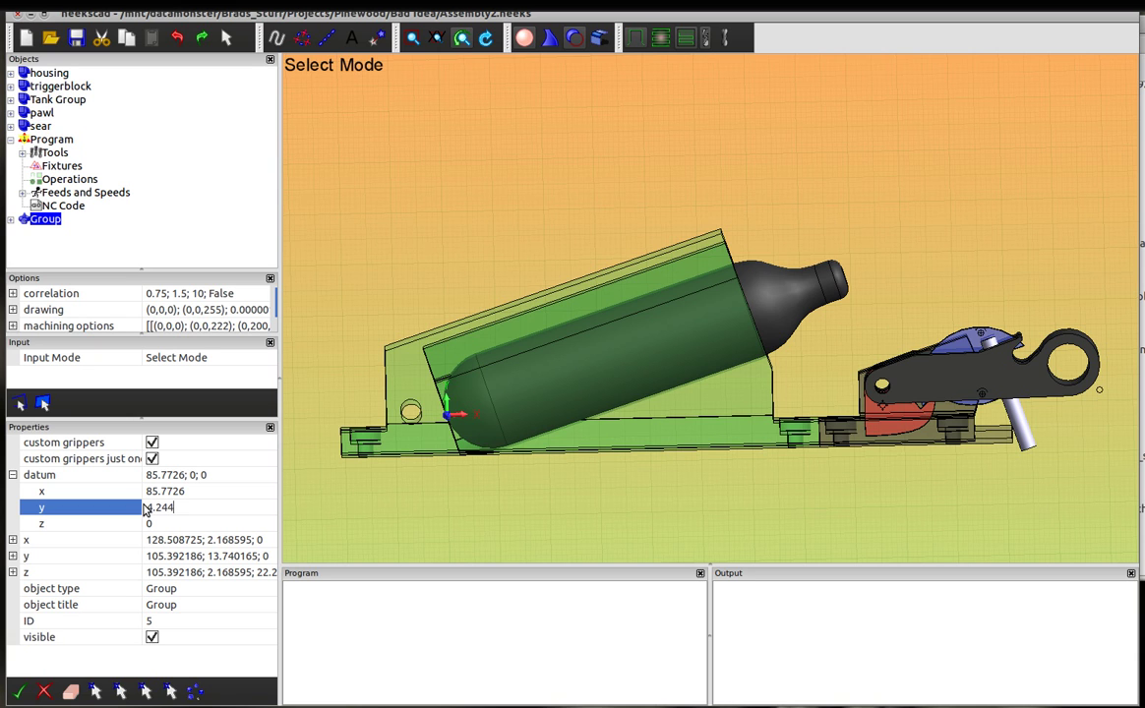
{"action": "key", "text": "Return"}
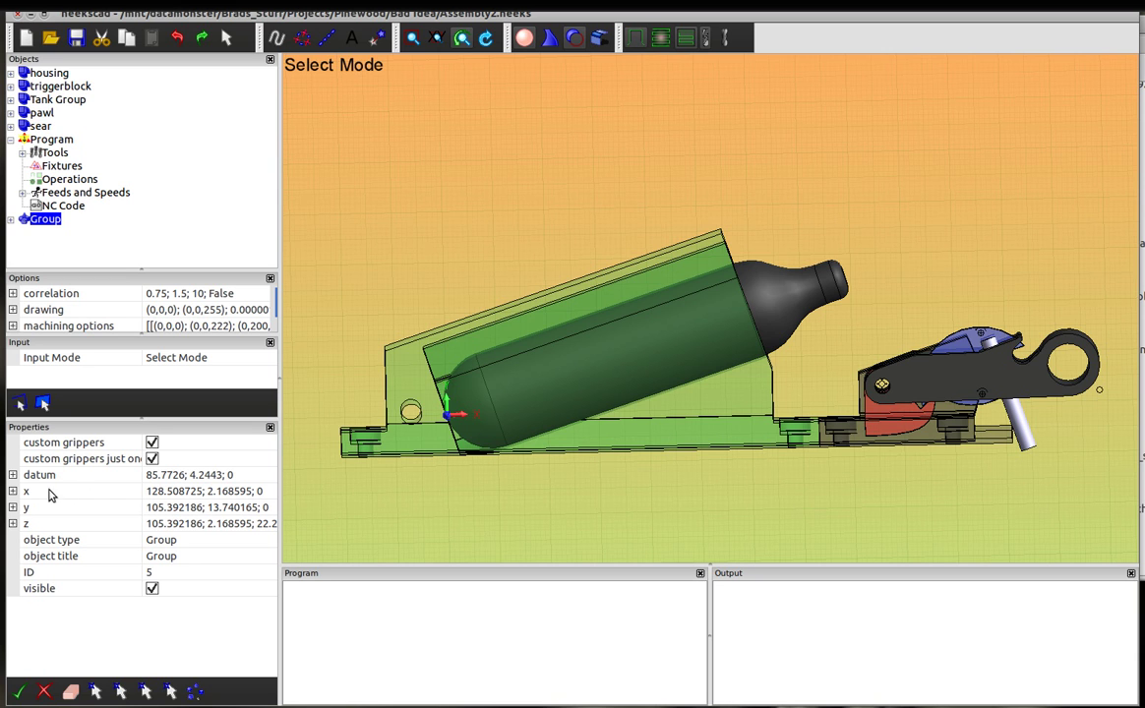
Set the Group's x-direction point to x 85.7726, y 4.2443, z 10
{"action": "left_click", "coordinate": [13, 492]}
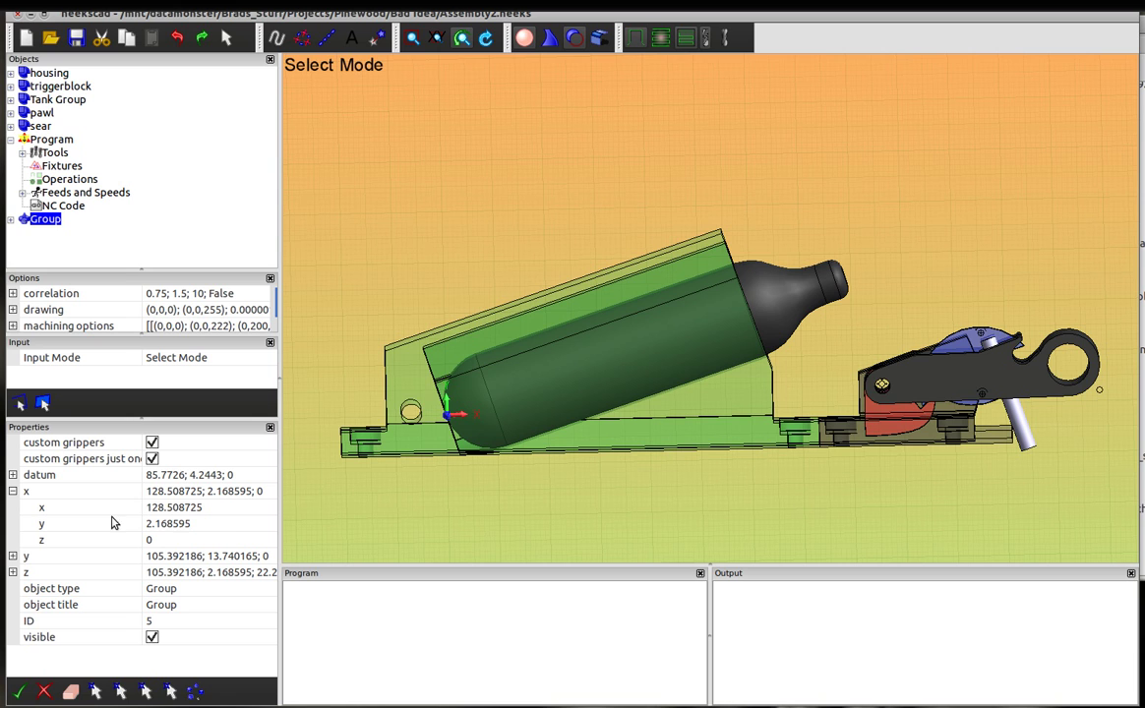
{"action": "left_click", "coordinate": [225, 511]}
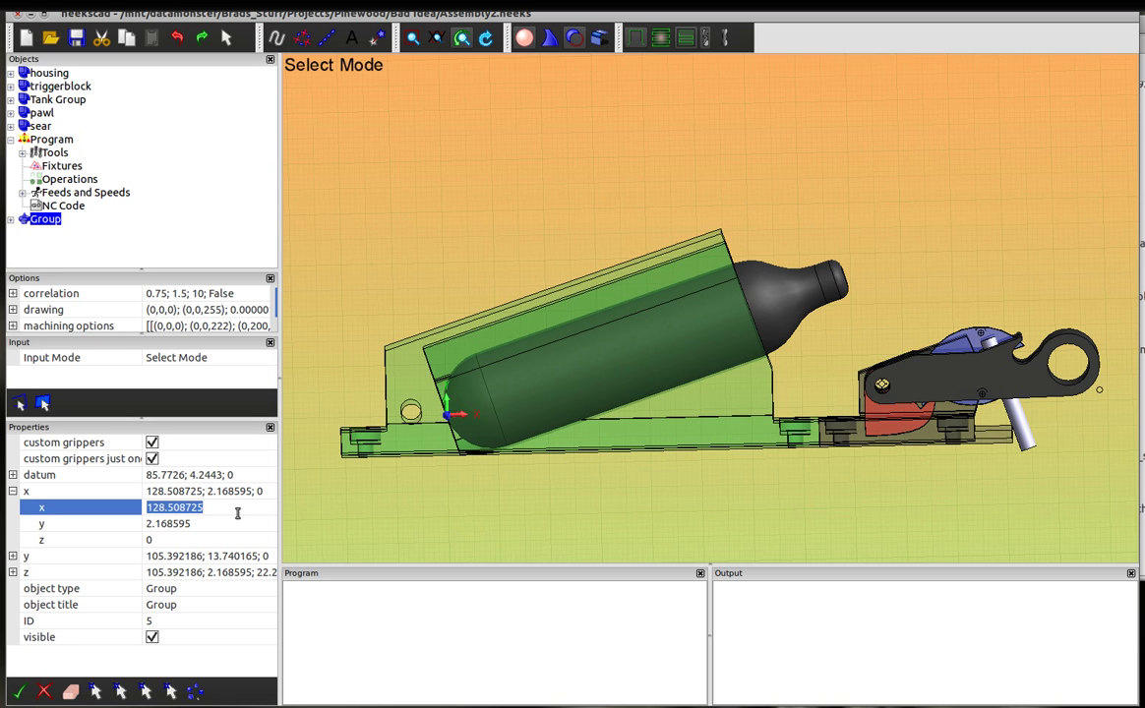
{"action": "type", "text": "85.7726"}
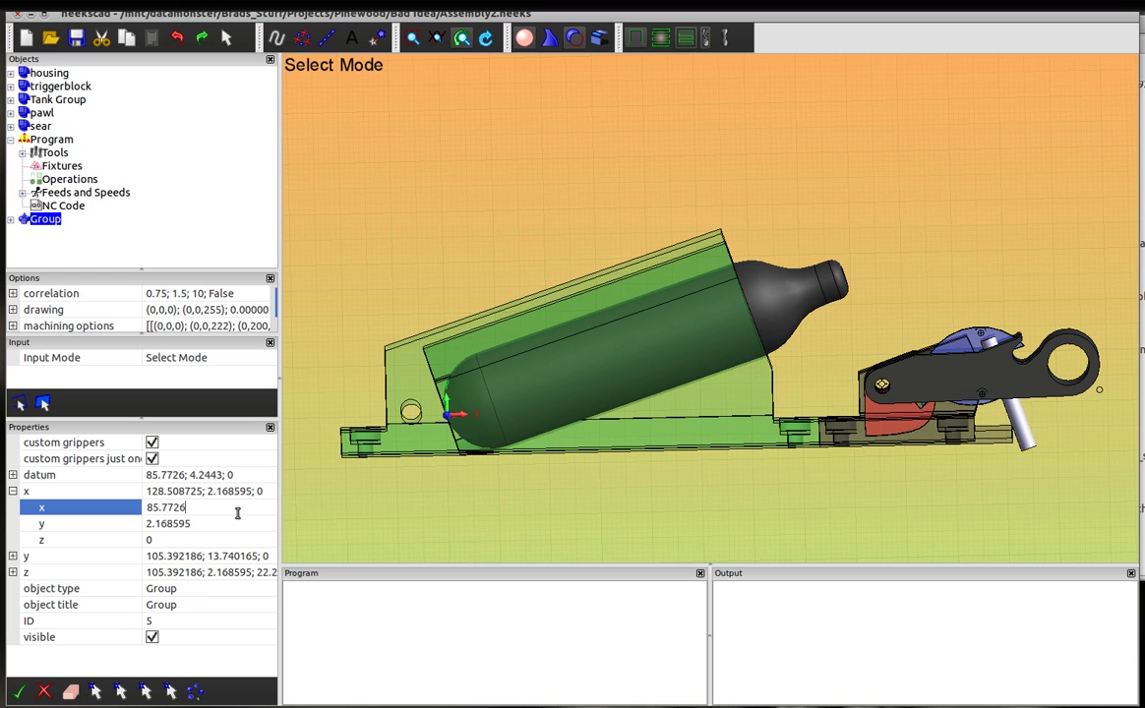
{"action": "key", "text": "Return"}
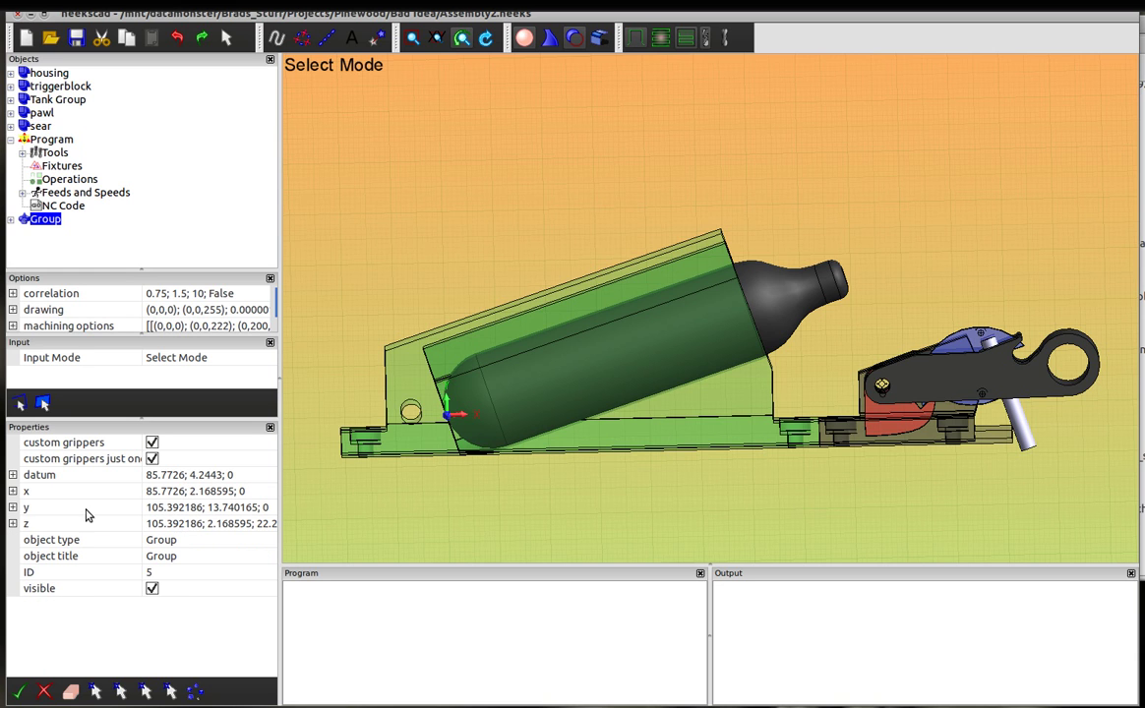
{"action": "left_click", "coordinate": [13, 491]}
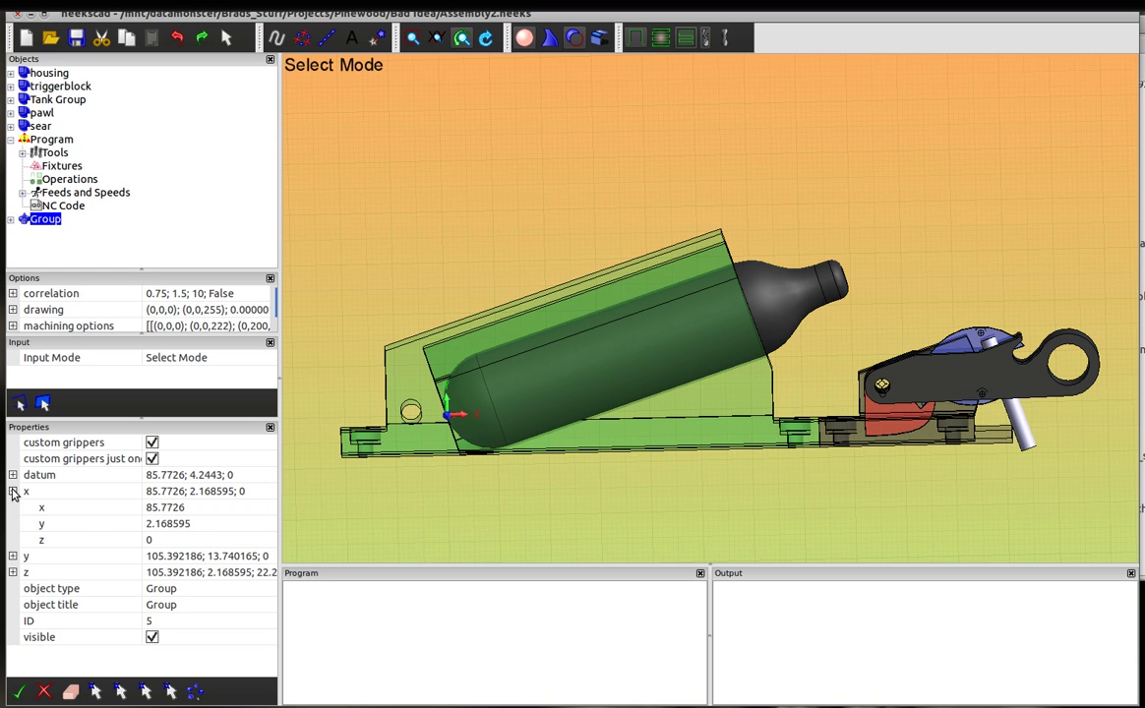
{"action": "left_click", "coordinate": [192, 523]}
{"action": "type", "text": "4.244"}
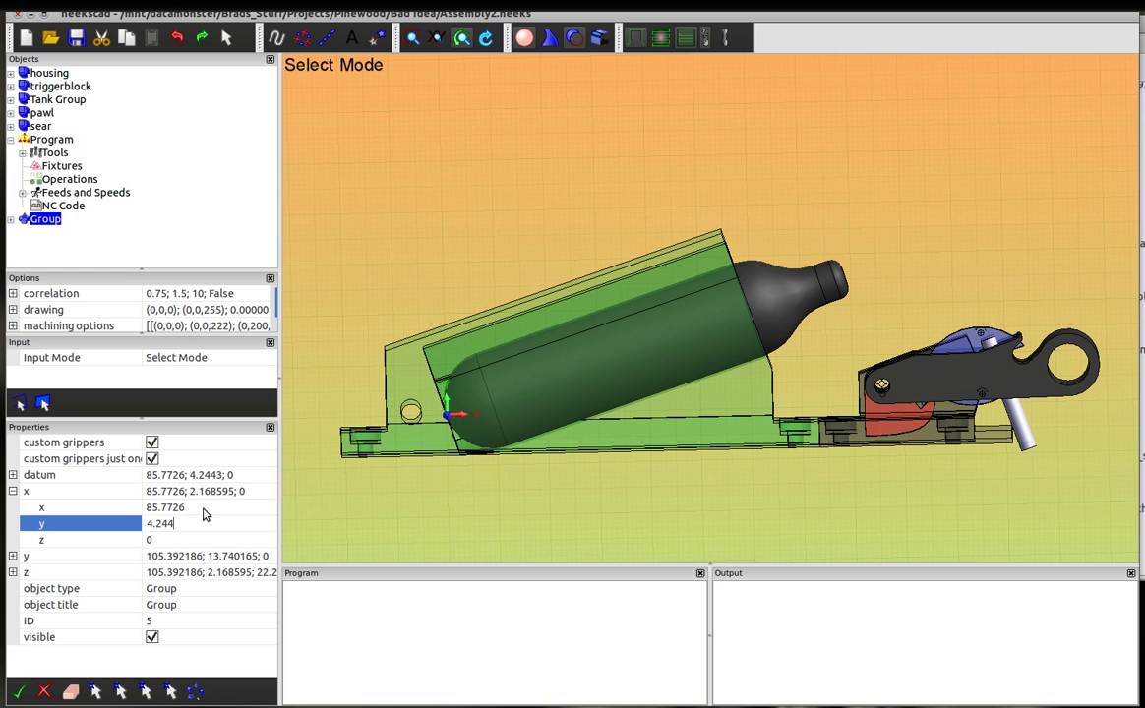
{"action": "type", "text": "3"}
{"action": "key", "text": "Return"}
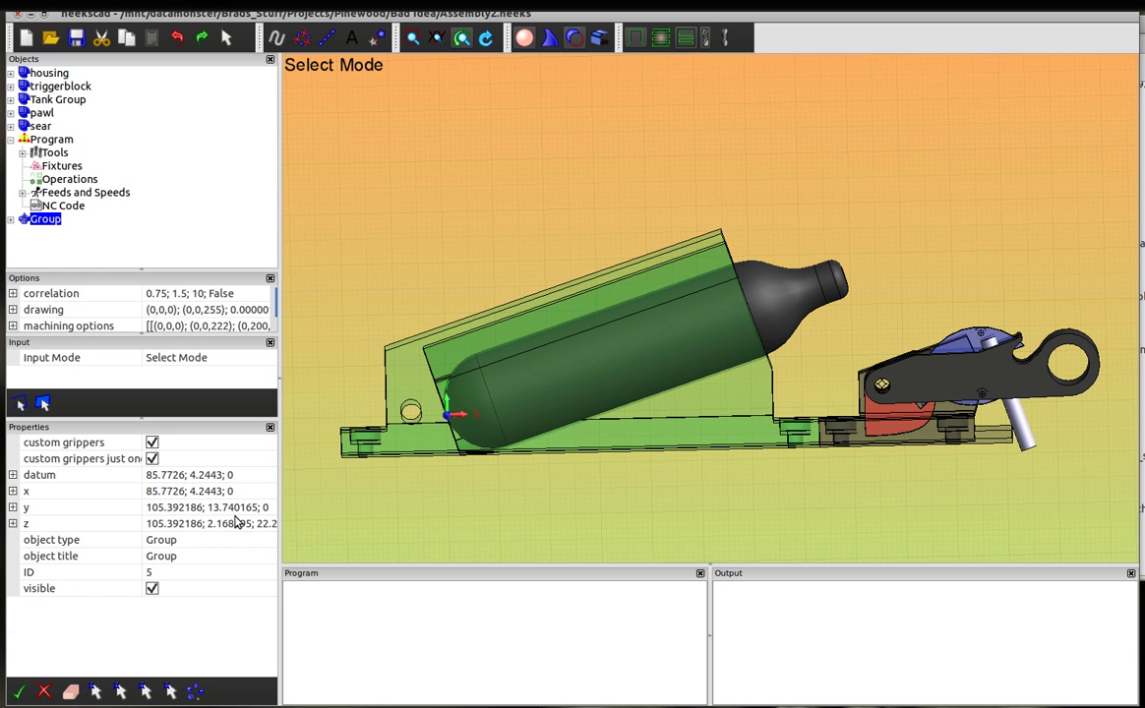
{"action": "left_click", "coordinate": [13, 491]}
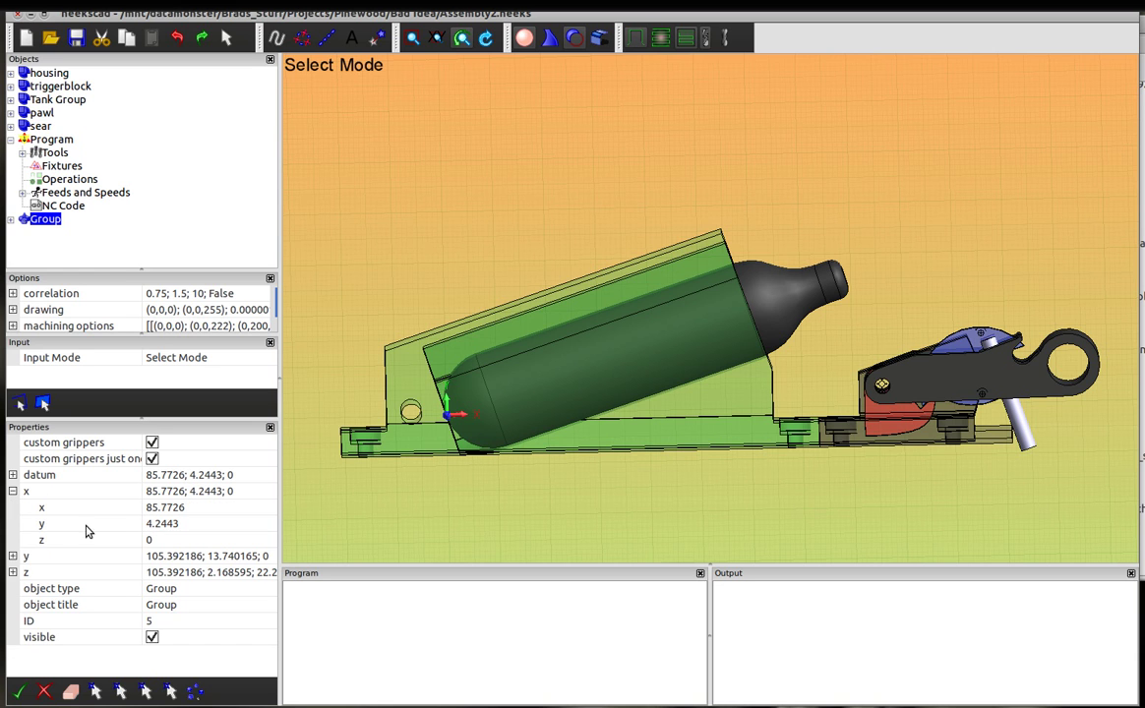
{"action": "left_click", "coordinate": [173, 539]}
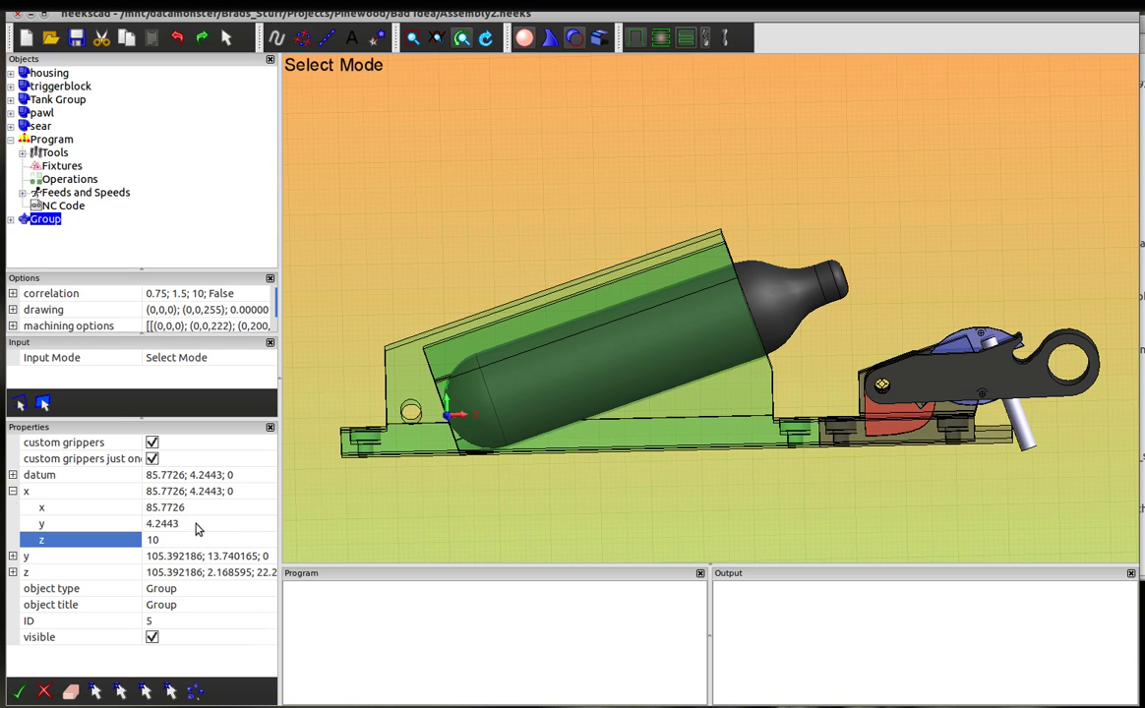
{"action": "key", "text": "Return"}
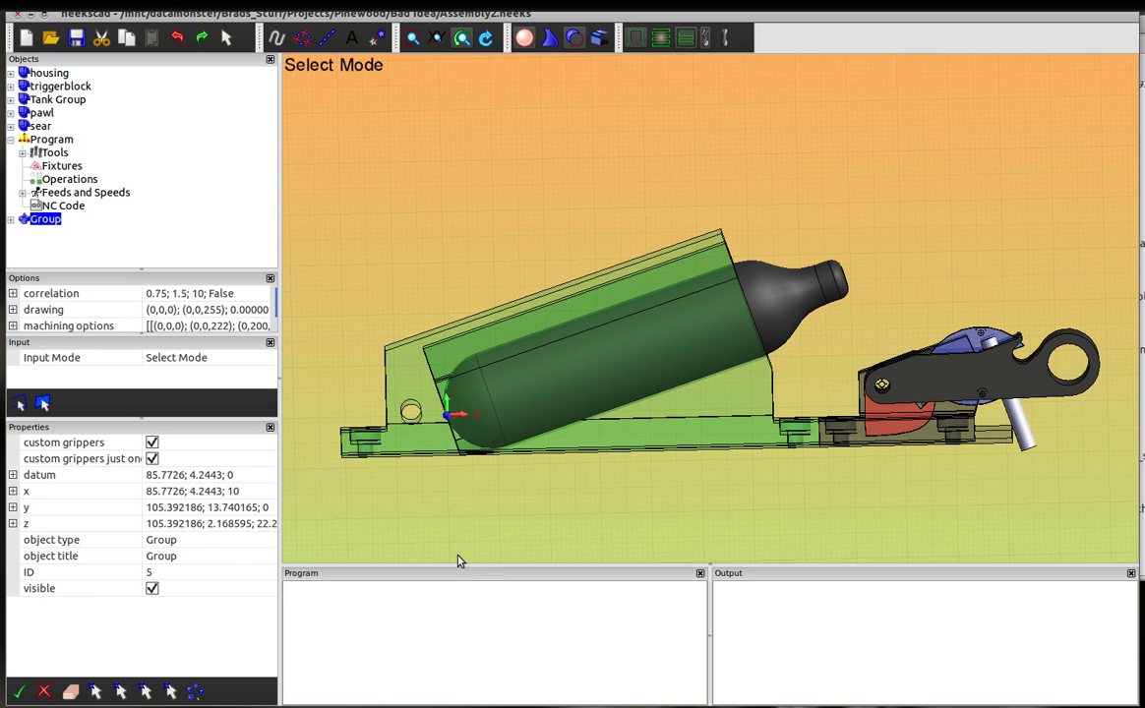
{"action": "scroll", "coordinate": [928, 440], "scroll_direction": "up", "scroll_amount": 5}
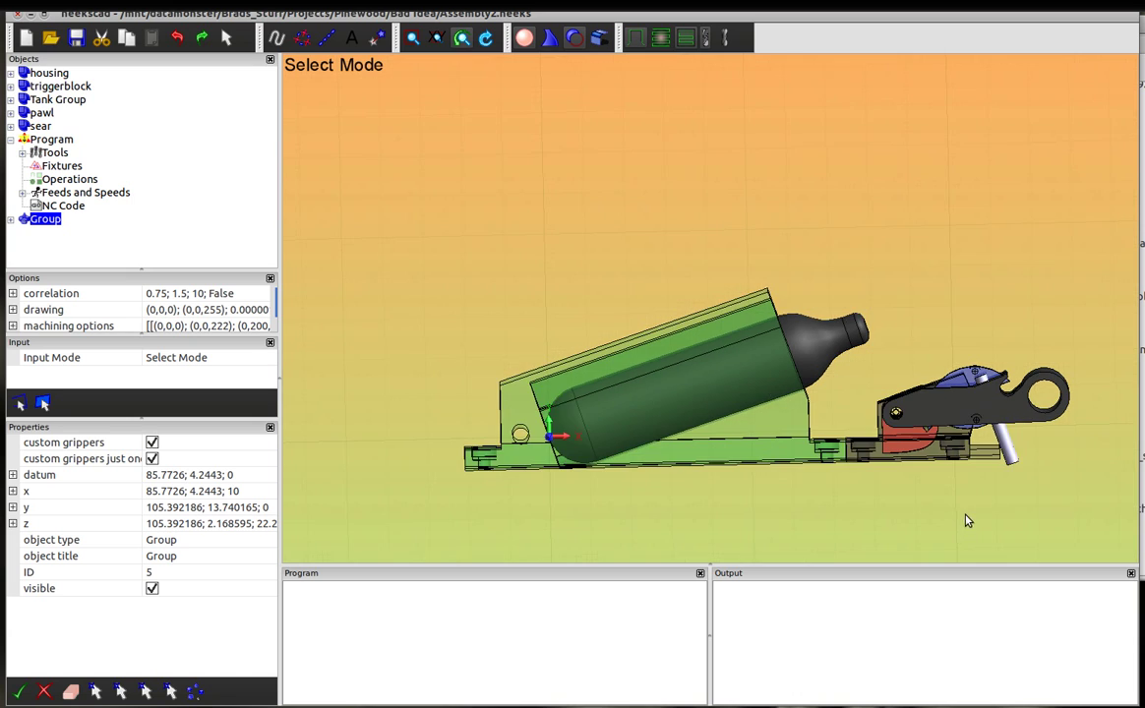
{"action": "middle_click_drag", "start_coordinate": [869, 522], "coordinate": [886, 563]}
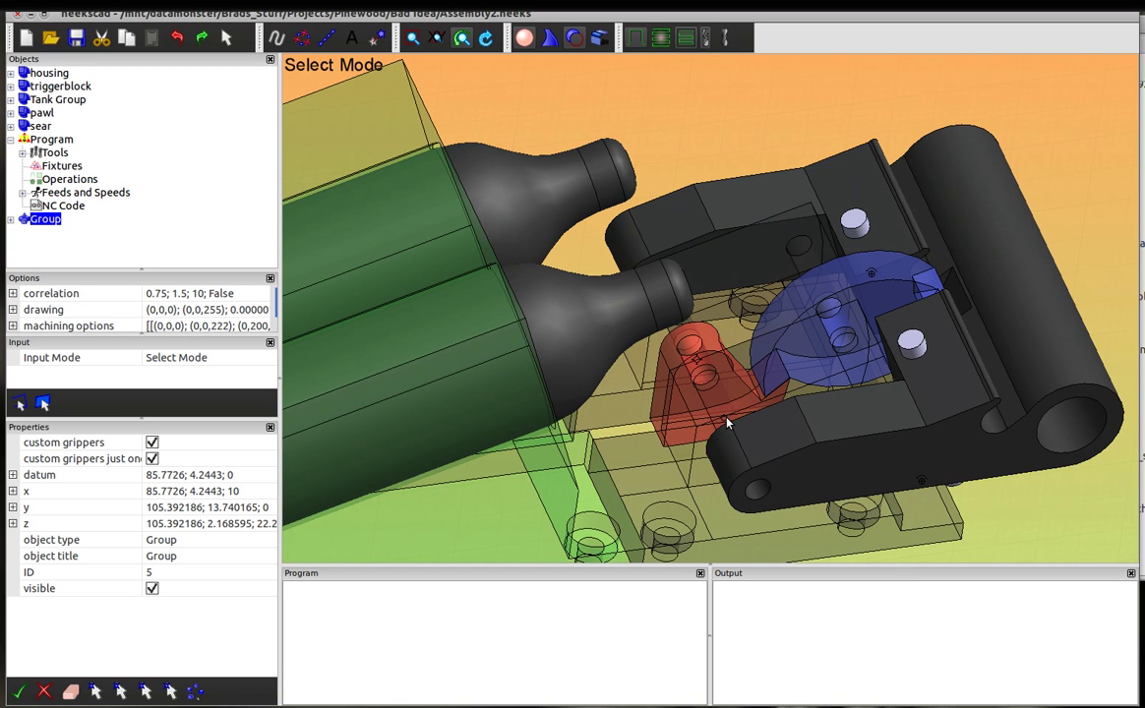
{"action": "scroll", "coordinate": [1009, 543], "scroll_direction": "down", "scroll_amount": 5}
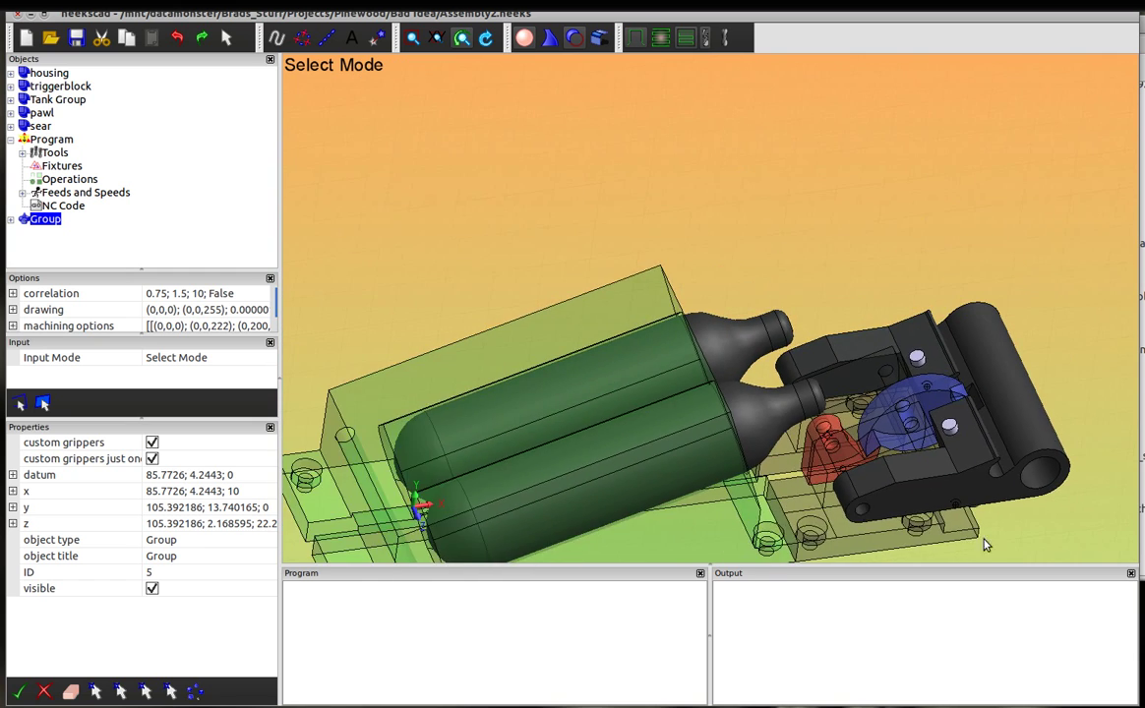
{"action": "scroll", "coordinate": [879, 442], "scroll_direction": "up", "scroll_amount": 2}
{"action": "scroll", "coordinate": [878, 442], "scroll_direction": "up", "scroll_amount": 1}
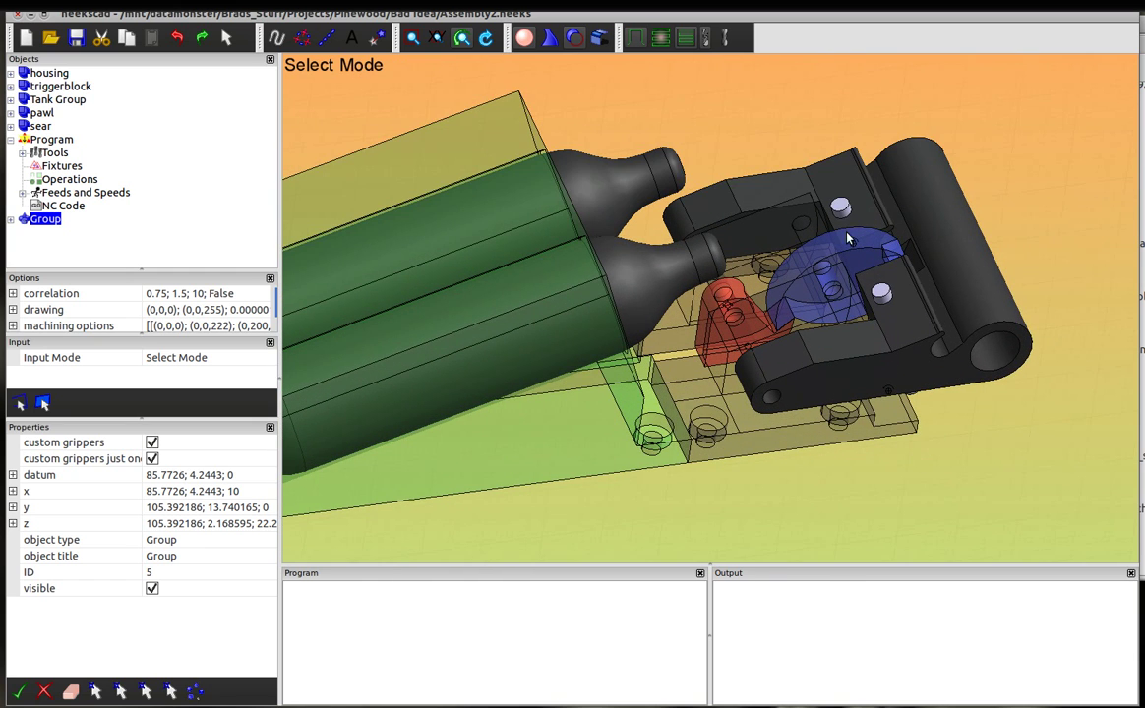
{"action": "middle_click_drag", "start_coordinate": [942, 527], "coordinate": [933, 481]}
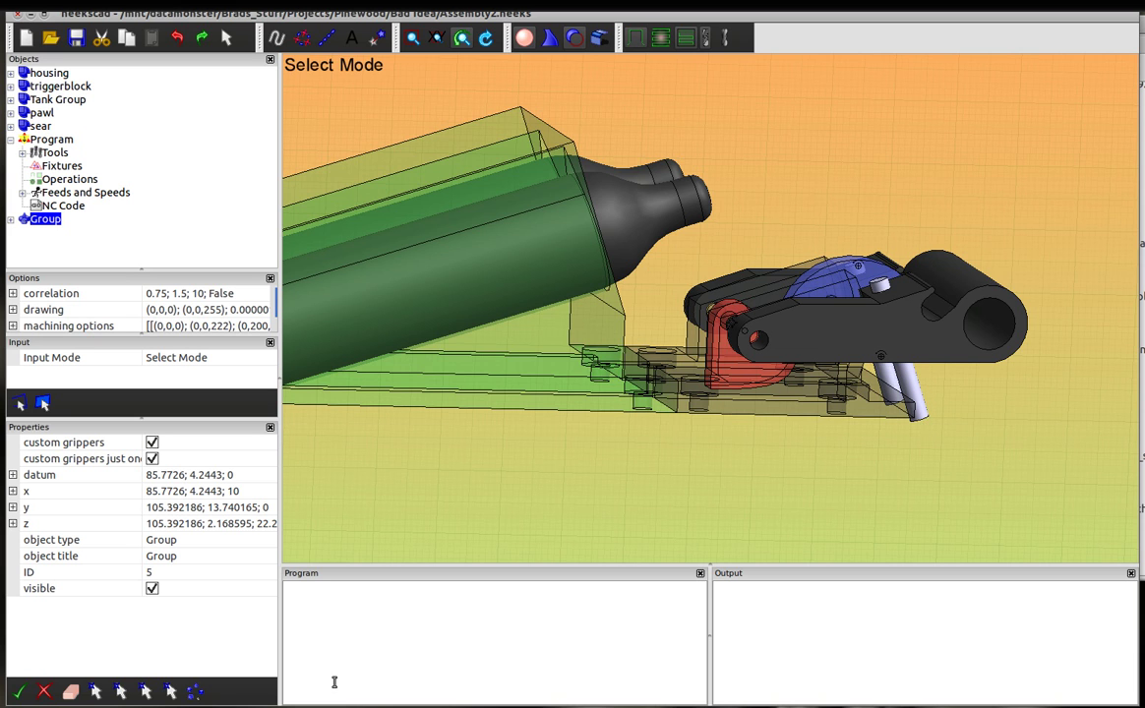
Rotate the hammer Group about its datum pivot until its y-direction point reads 112.681425; 43.635954; 0
{"action": "left_click", "coordinate": [153, 693]}
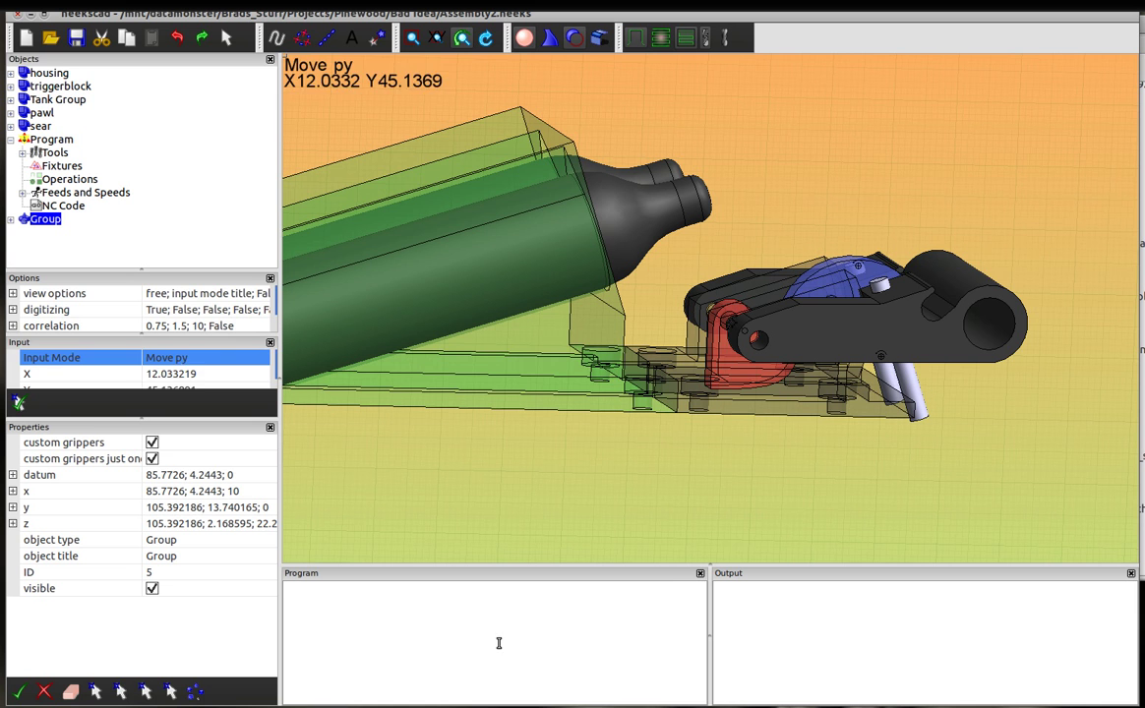
{"action": "left_click", "coordinate": [1010, 203]}
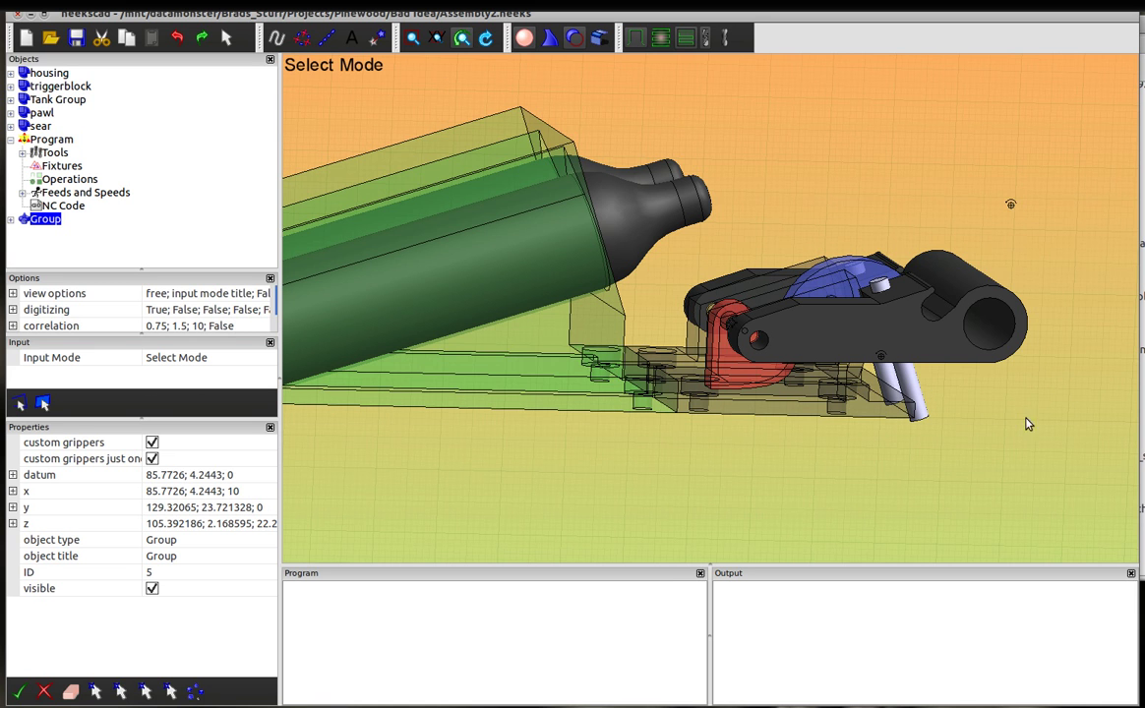
{"action": "middle_click_drag", "start_coordinate": [895, 480], "coordinate": [868, 502]}
{"action": "middle_click_drag", "start_coordinate": [854, 507], "coordinate": [828, 460]}
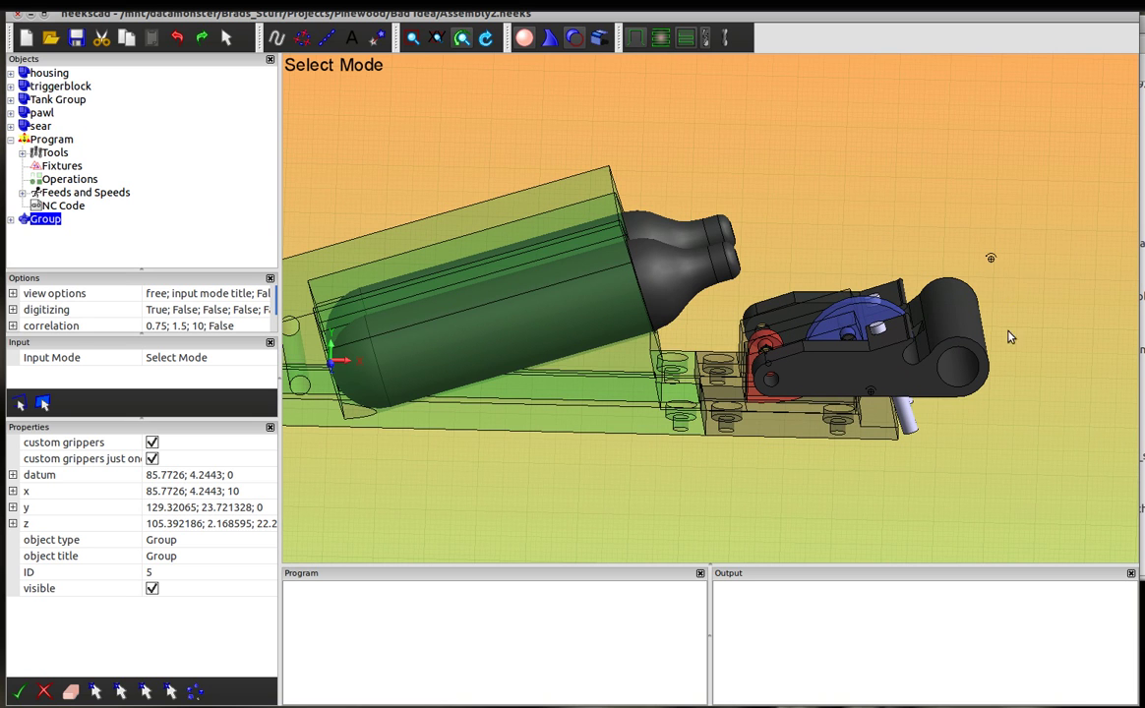
{"action": "left_click_drag", "start_coordinate": [992, 261], "coordinate": [675, 491]}
{"action": "middle_click_drag", "start_coordinate": [674, 491], "coordinate": [782, 367]}
{"action": "left_click_drag", "start_coordinate": [824, 125], "coordinate": [923, 402]}
{"action": "middle_click_drag", "start_coordinate": [923, 402], "coordinate": [869, 371]}
{"action": "left_click_drag", "start_coordinate": [870, 348], "coordinate": [925, 433]}
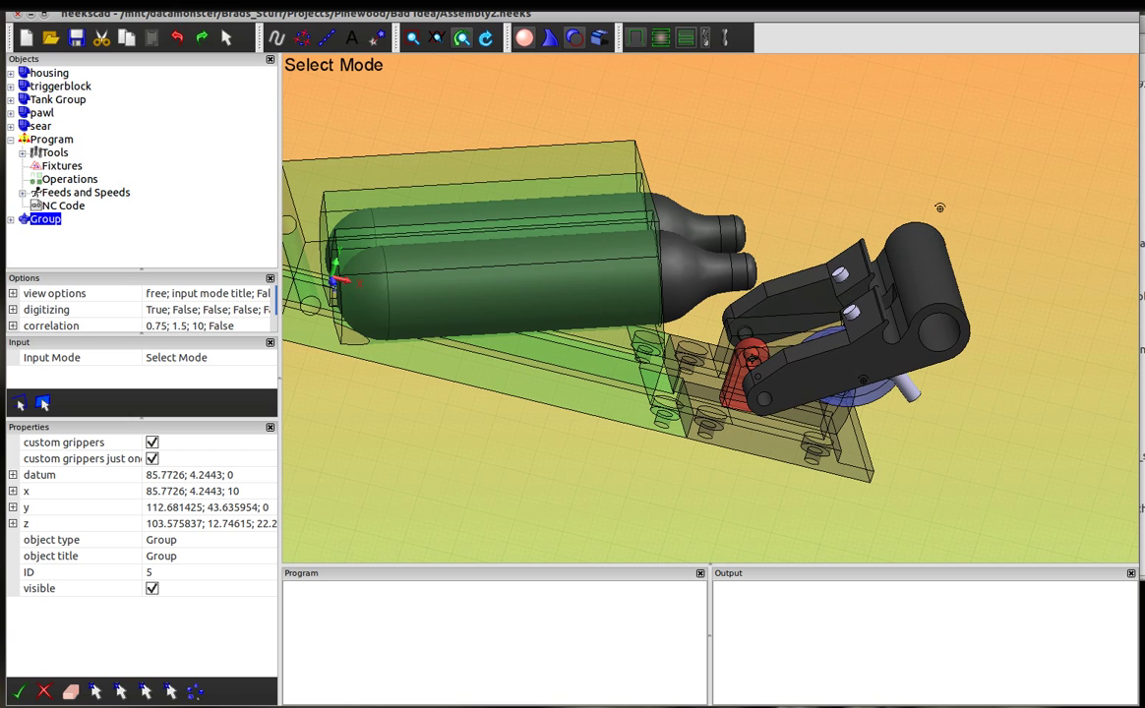